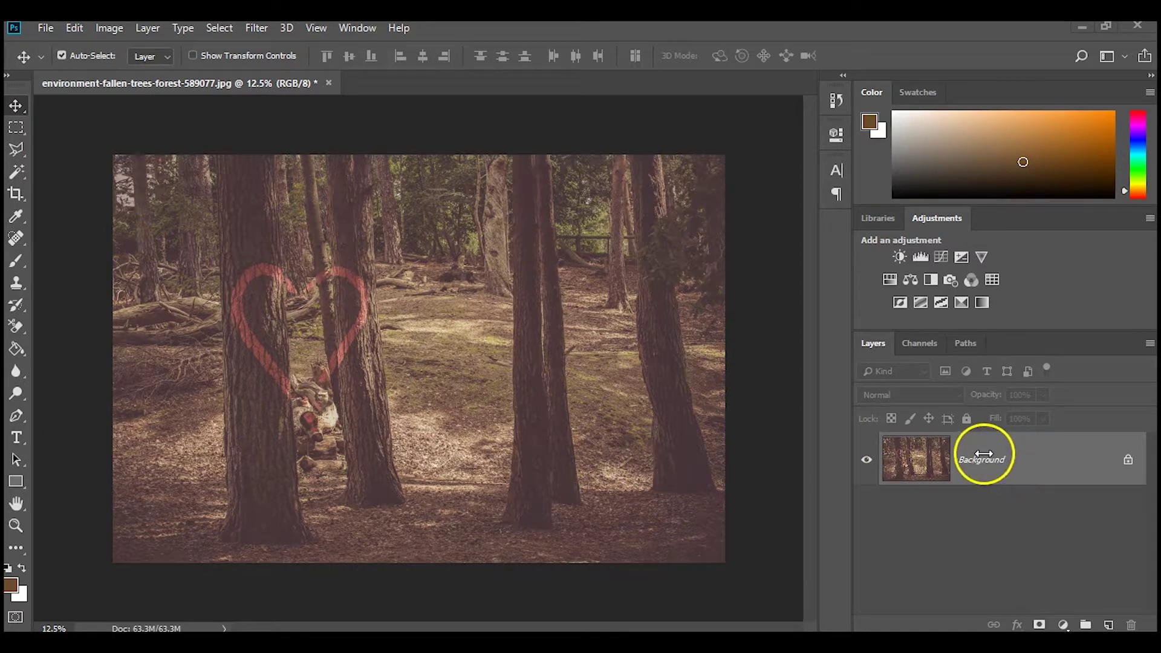
- Start a print of the forest photo with Canon PRO-2000 kept as the printer
{"action": "left_click", "coordinate": [46, 27]}
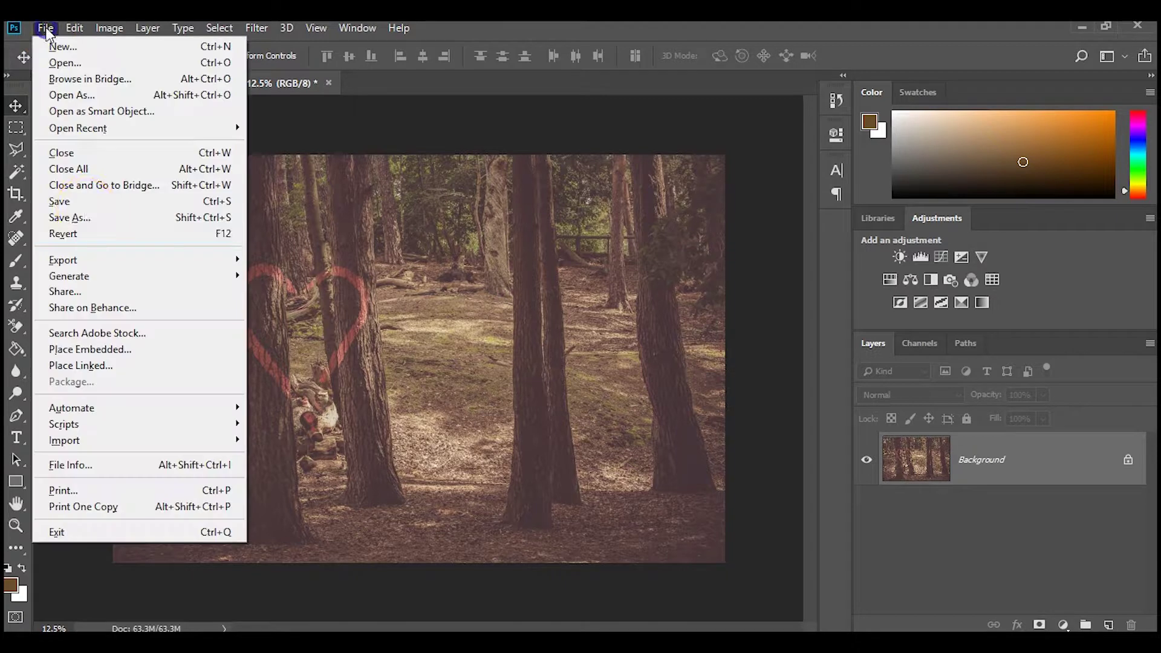
{"action": "left_click", "coordinate": [93, 491]}
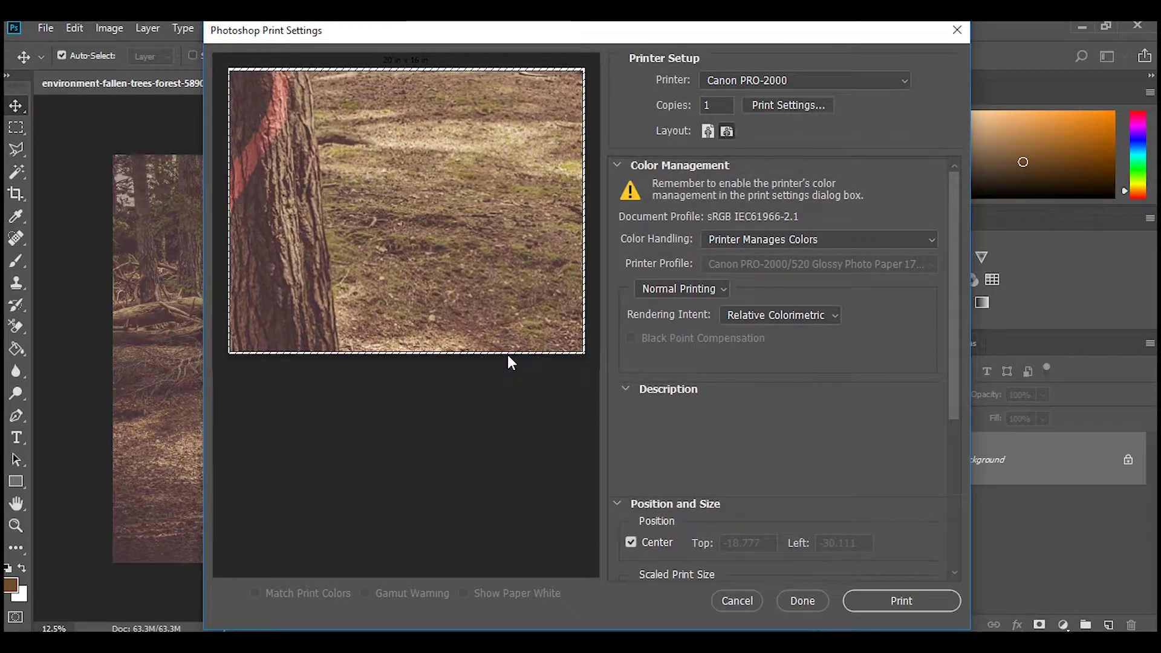
{"action": "left_click", "coordinate": [518, 309]}
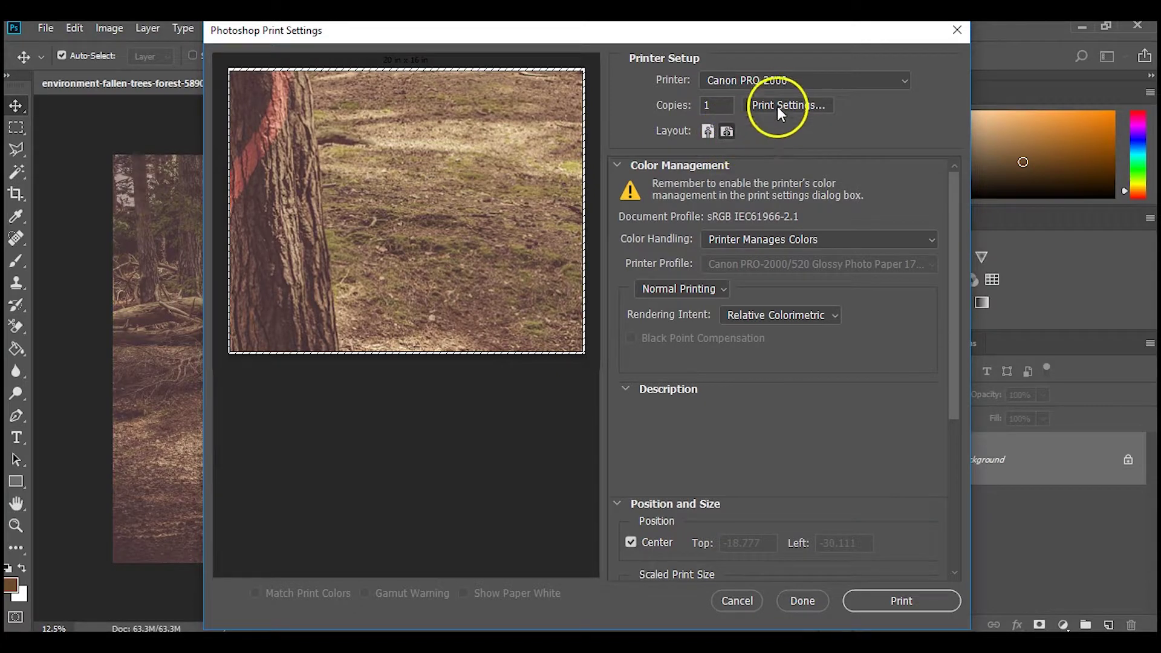
{"action": "left_click", "coordinate": [726, 80]}
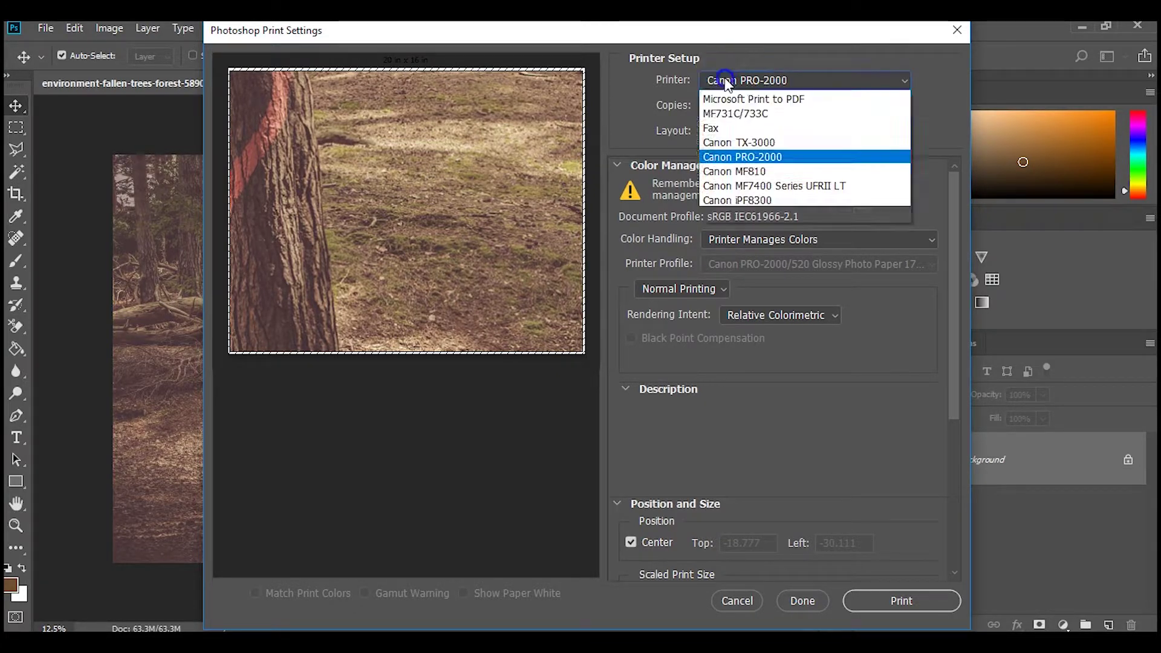
{"action": "left_click", "coordinate": [742, 199]}
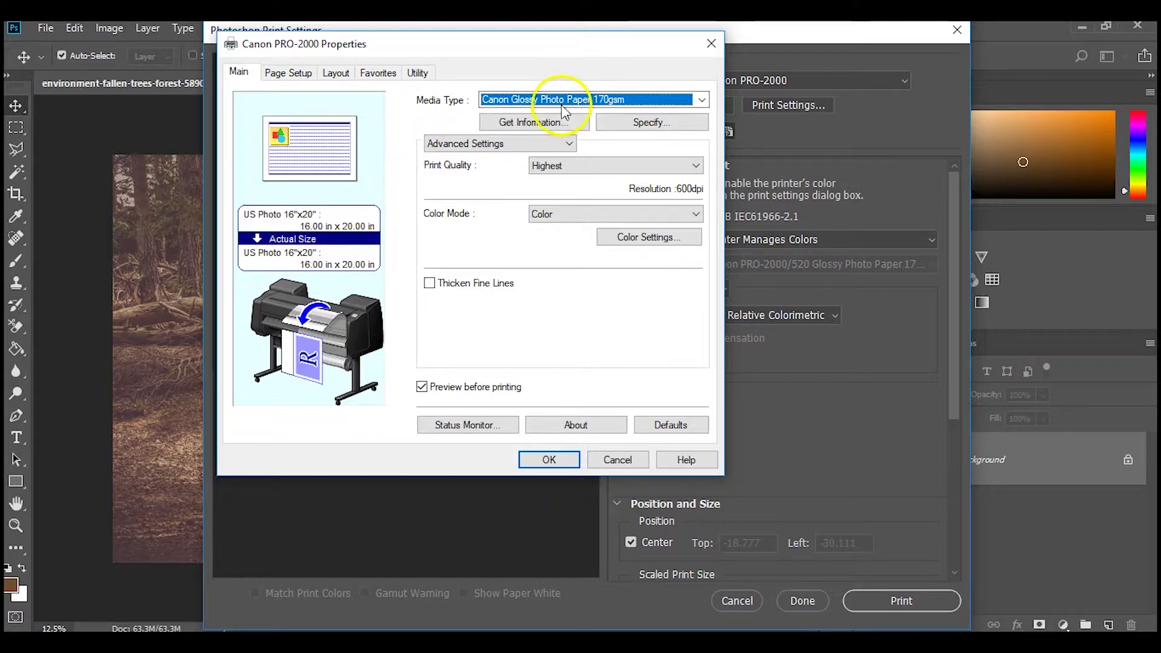
- In Page Setup choose 18"x24" (ARCH C) page size, rotated 90 degrees
{"action": "left_click", "coordinate": [288, 74]}
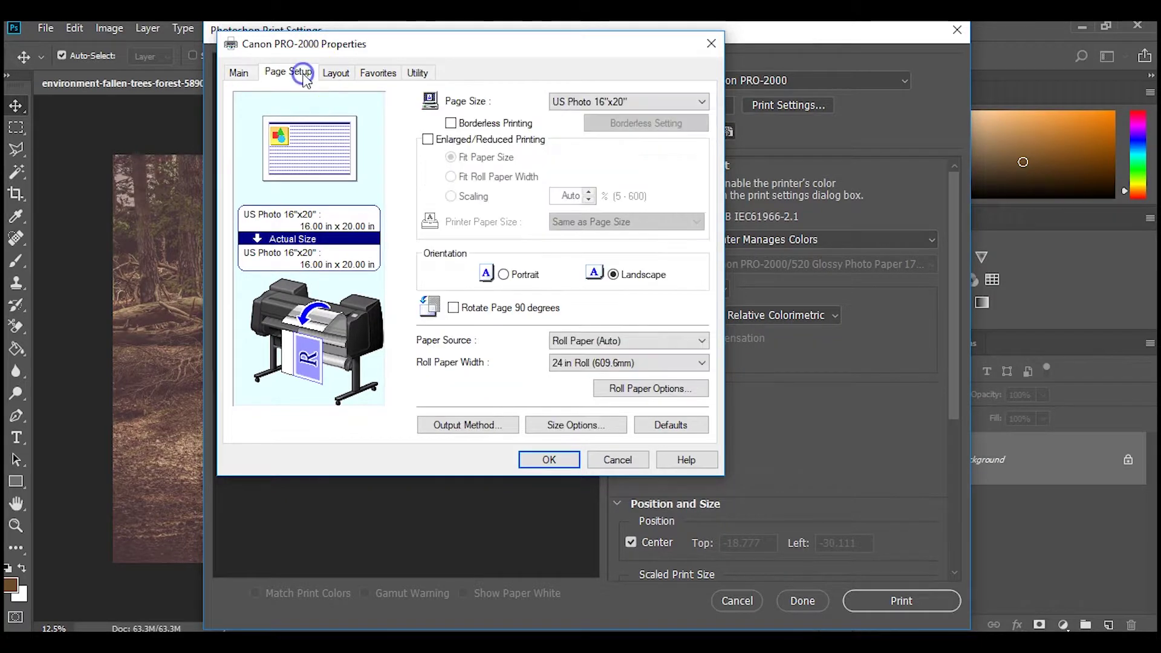
{"action": "left_click", "coordinate": [582, 102]}
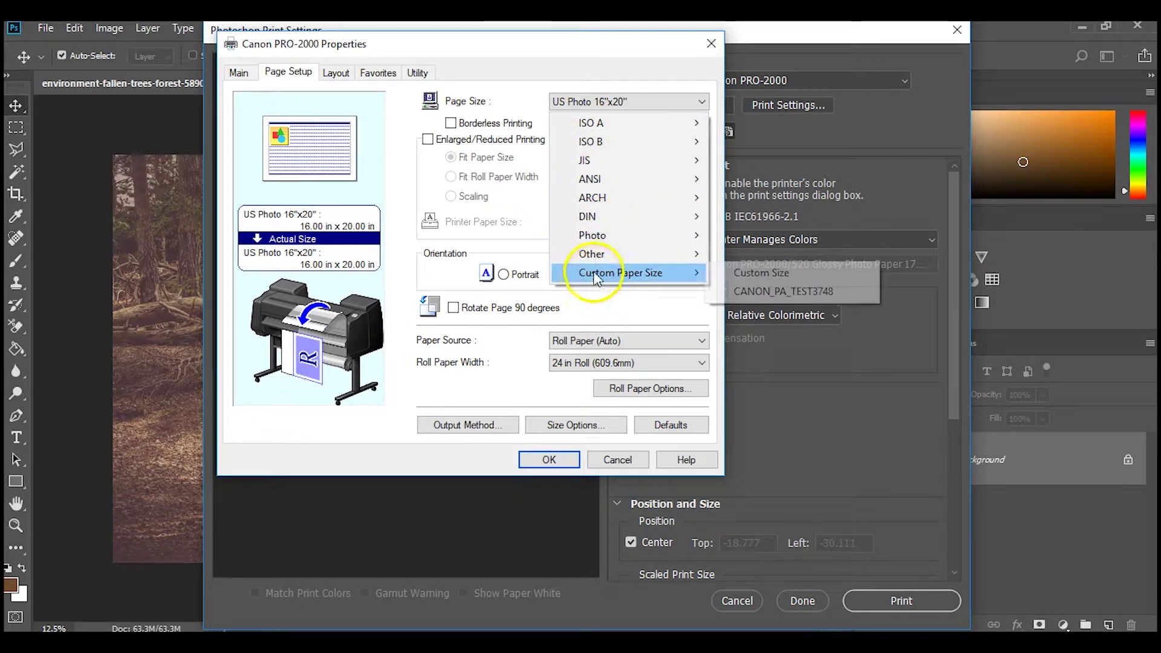
{"action": "mouse_move", "coordinate": [593, 197]}
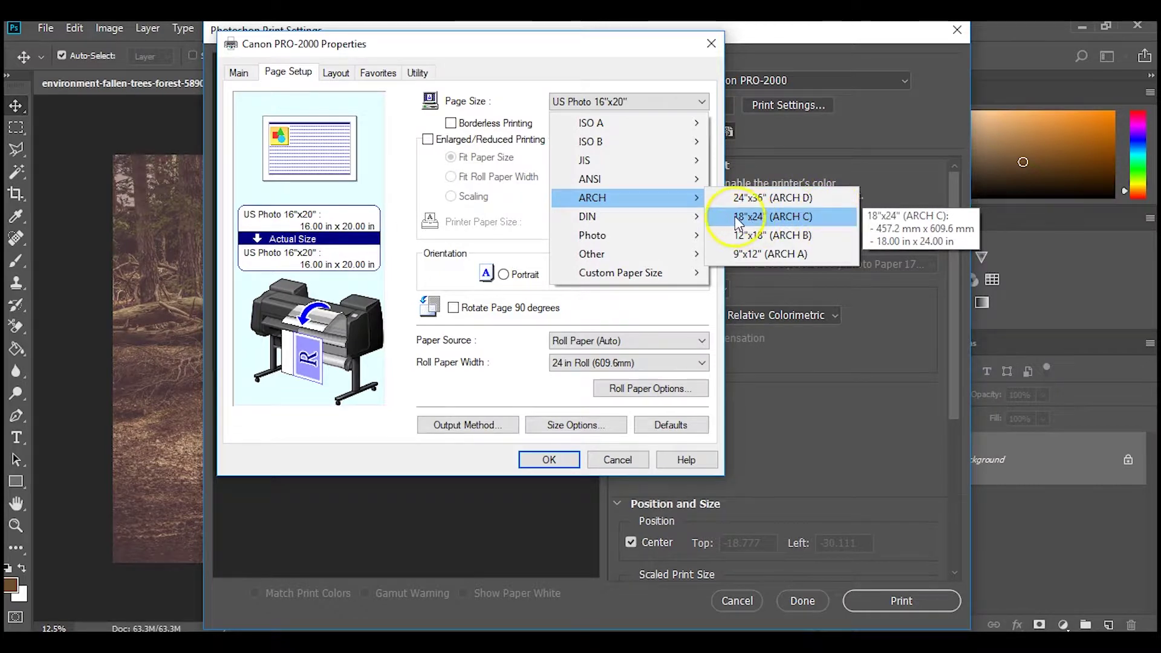
{"action": "left_click", "coordinate": [735, 216]}
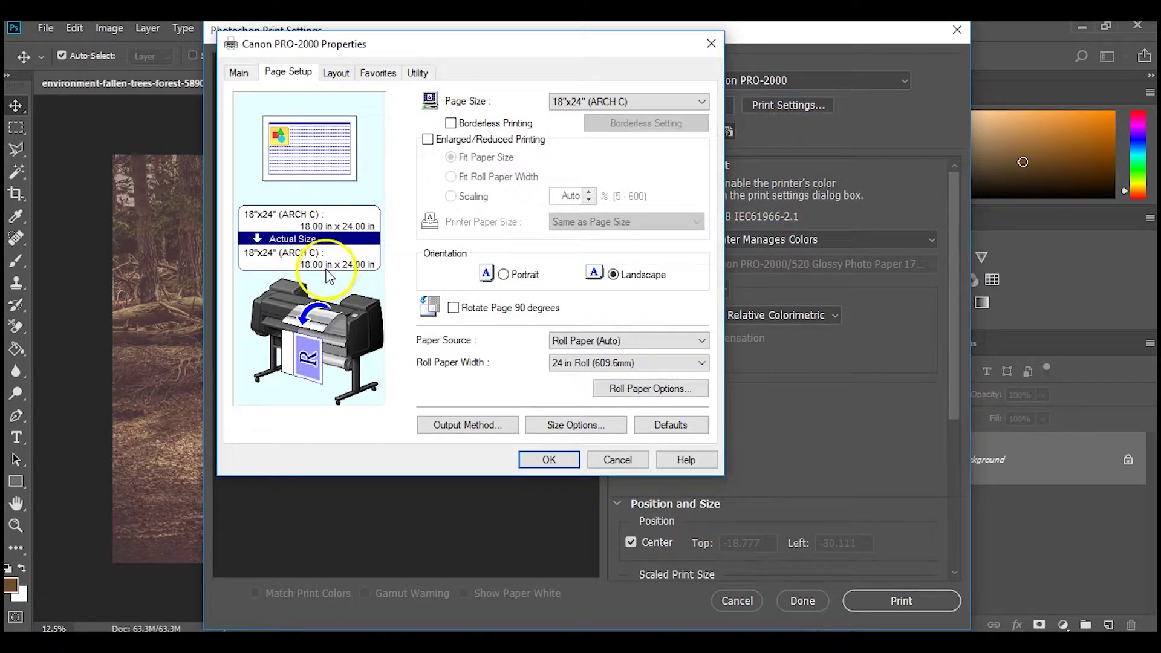
{"action": "left_click", "coordinate": [453, 308]}
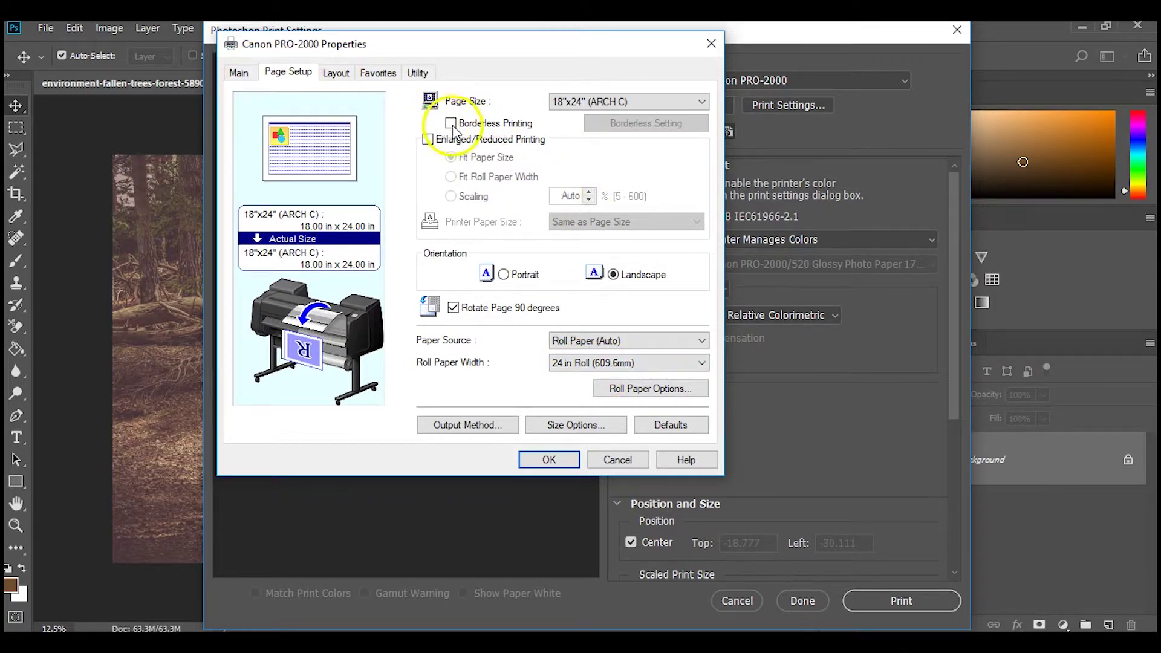
- Enable borderless printing scaled to the 24 in roll width and return to Main
{"action": "left_click", "coordinate": [450, 176]}
{"action": "left_click", "coordinate": [413, 193]}
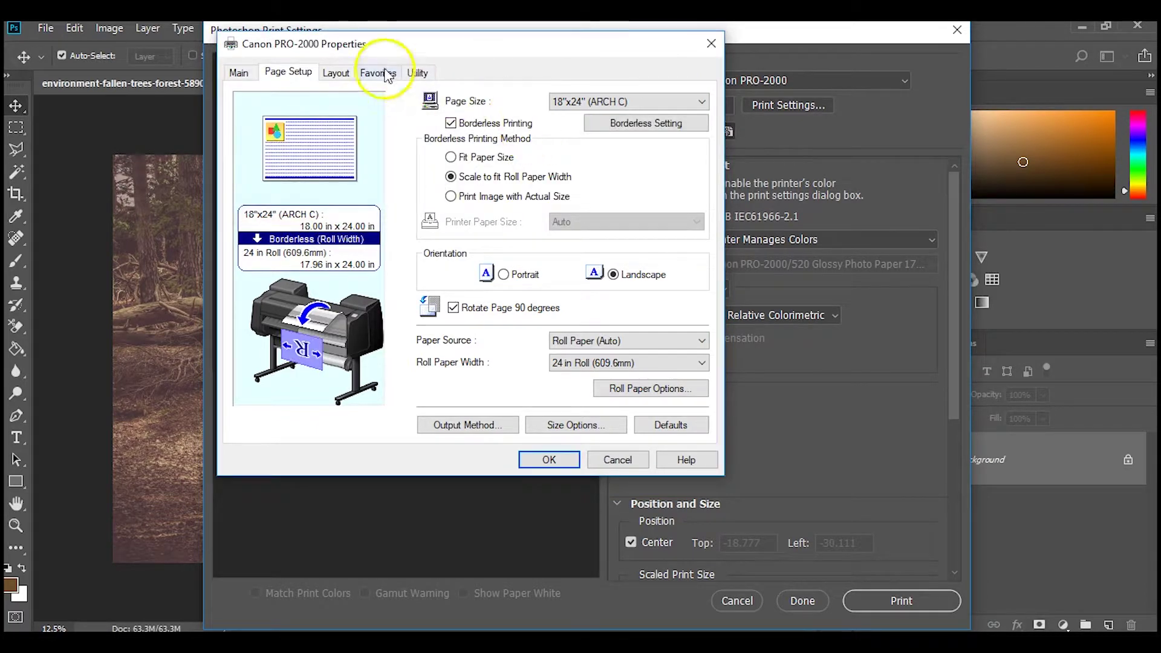
{"action": "left_click", "coordinate": [241, 72]}
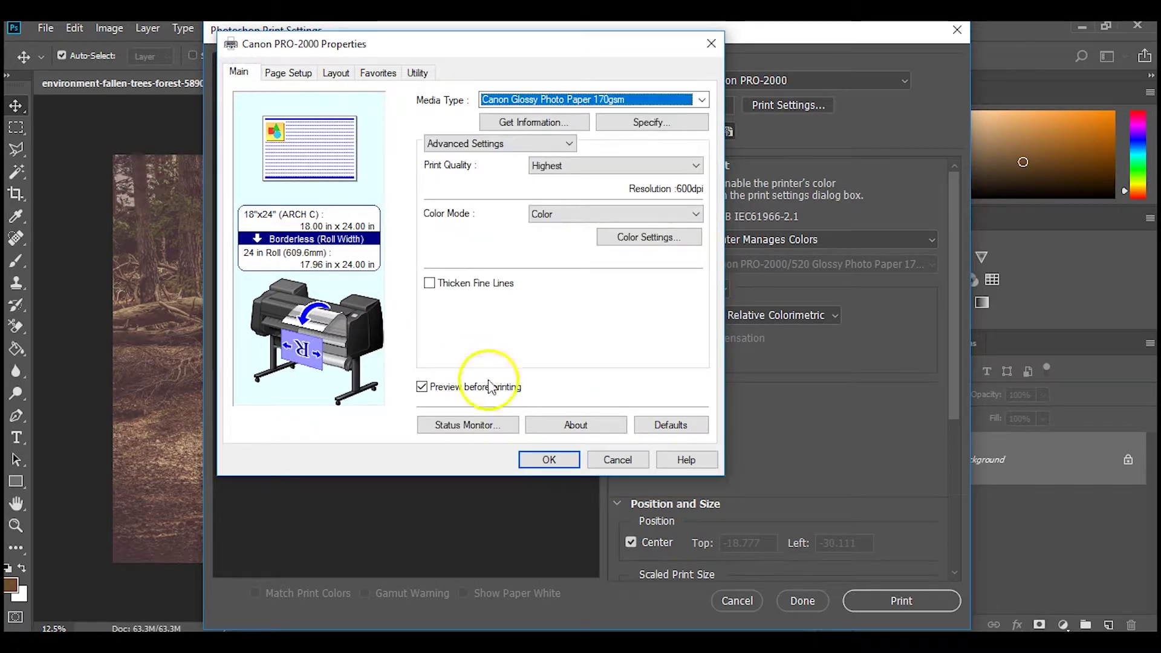
- Confirm the driver settings, uncenter the image and turn off Scale to Fit Media
{"action": "left_click", "coordinate": [550, 461]}
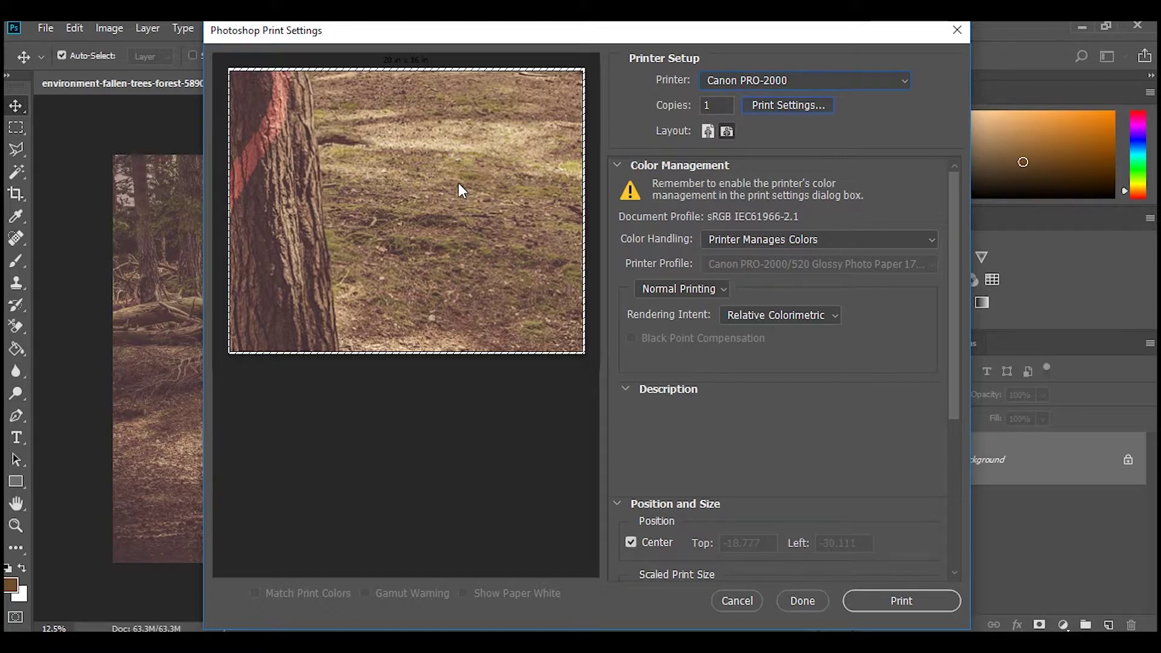
{"action": "left_click_drag", "start_coordinate": [458, 184], "coordinate": [462, 181]}
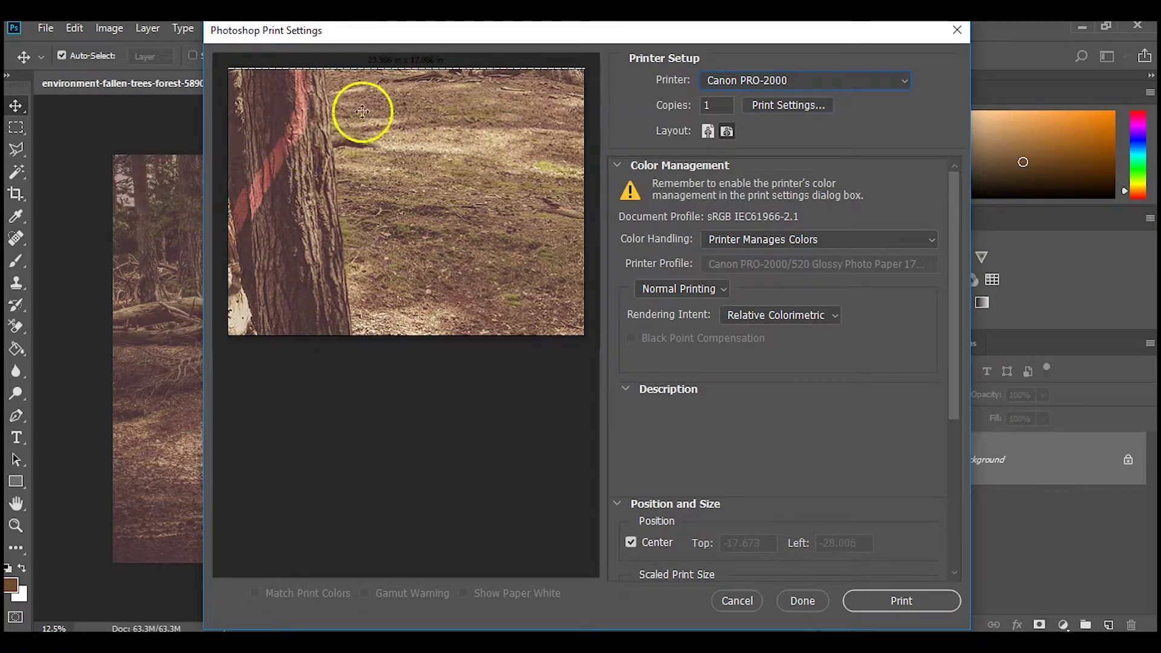
{"action": "scroll", "coordinate": [773, 402], "scroll_direction": "down", "scroll_amount": 2}
{"action": "scroll", "coordinate": [773, 401], "scroll_direction": "down", "scroll_amount": 3}
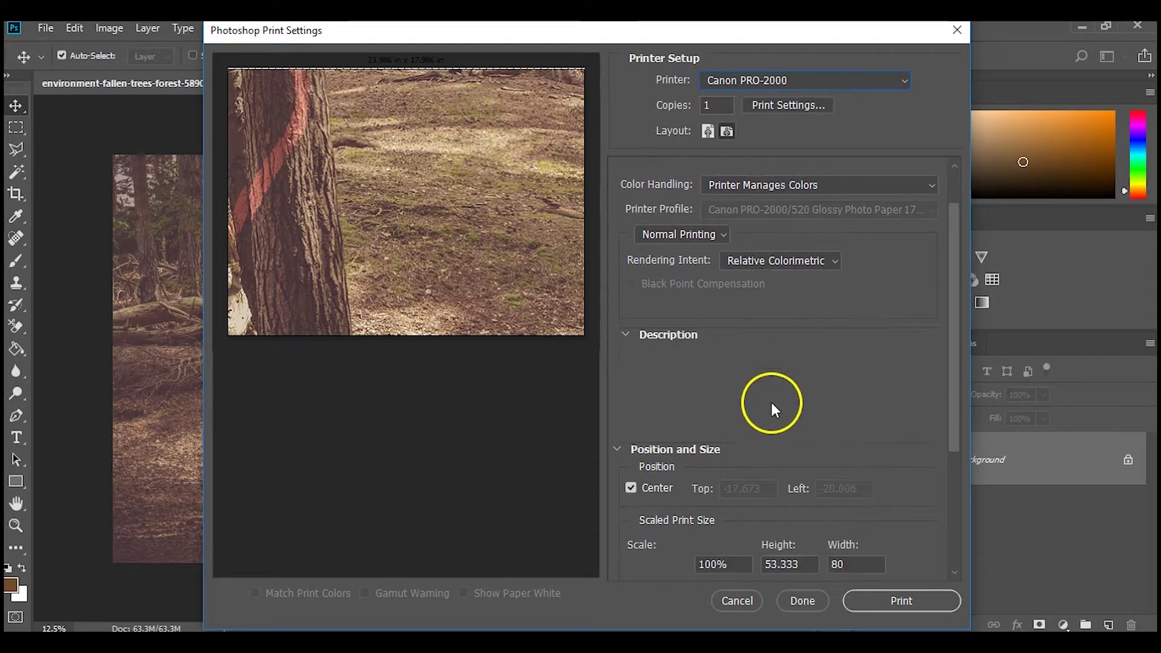
{"action": "scroll", "coordinate": [771, 402], "scroll_direction": "down", "scroll_amount": 2}
{"action": "left_click", "coordinate": [630, 461]}
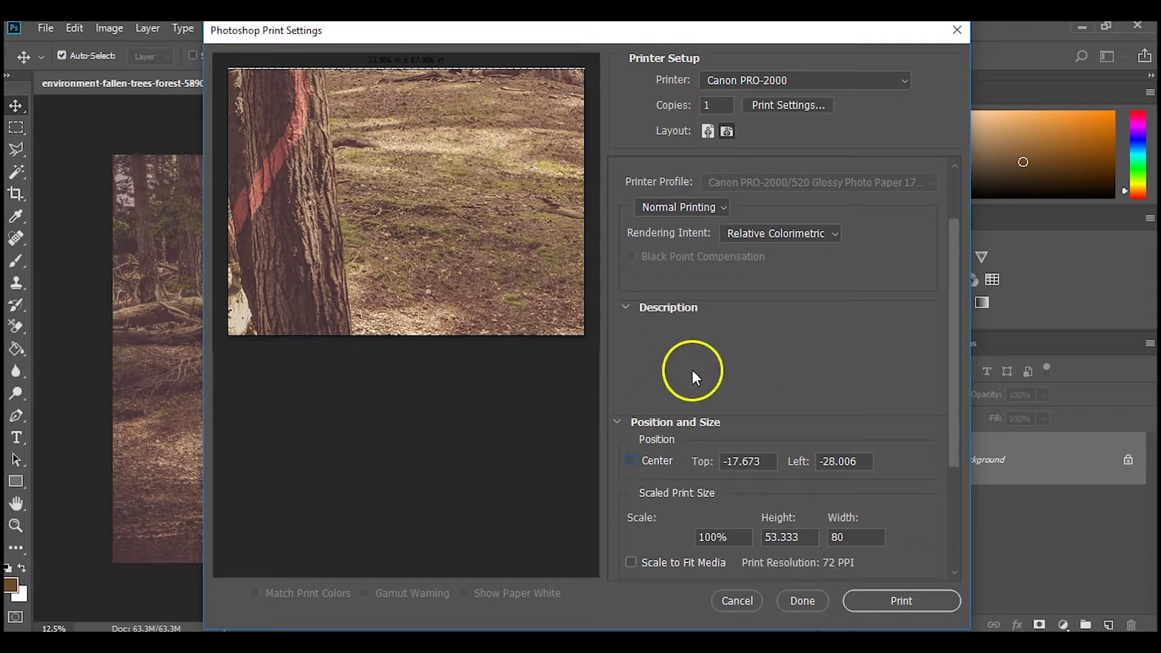
{"action": "scroll", "coordinate": [691, 368], "scroll_direction": "down", "scroll_amount": 2}
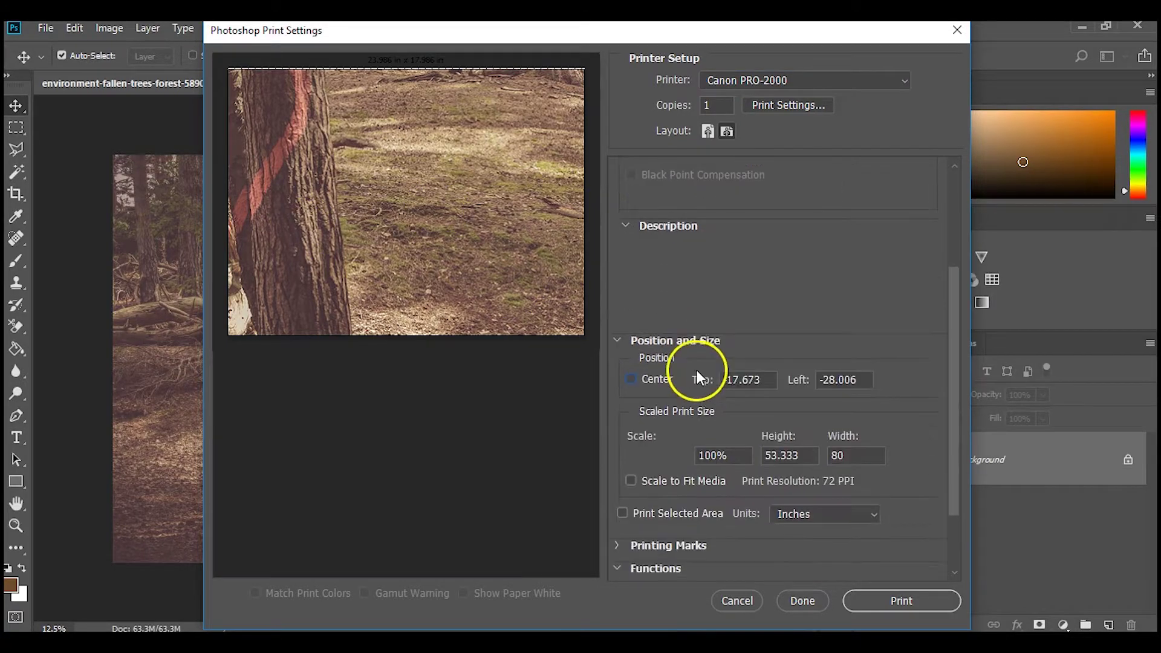
{"action": "left_click", "coordinate": [631, 481]}
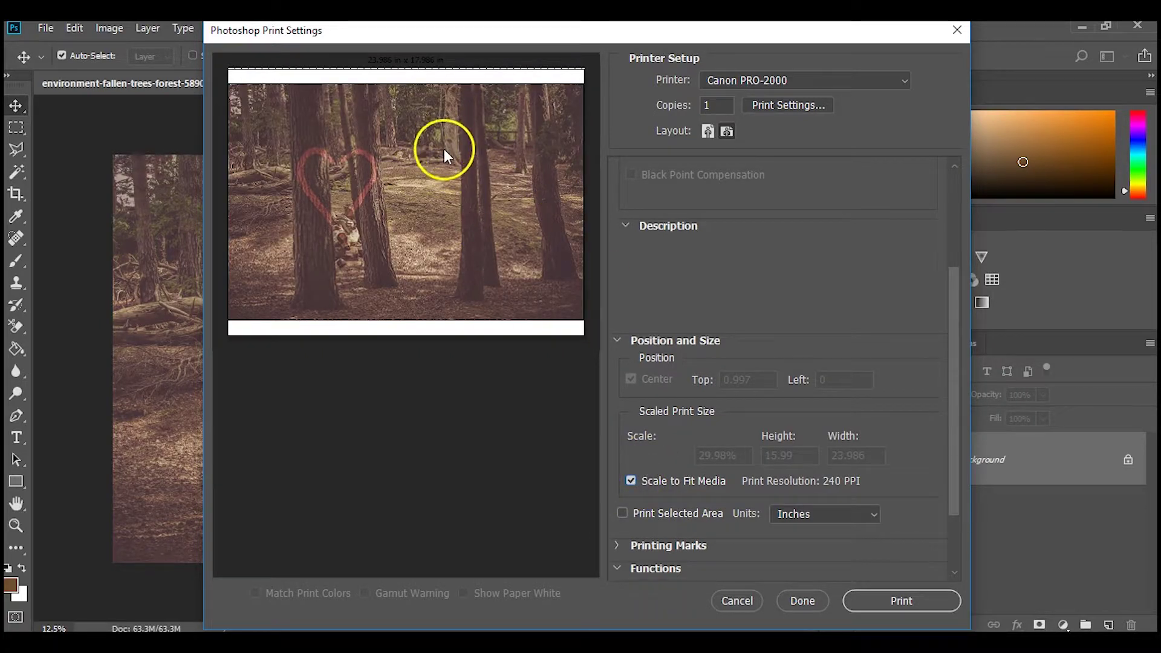
{"action": "left_click", "coordinate": [631, 480]}
- Set the print height to 18 in, giving a 27 in width at 33.75%
{"action": "double_click", "coordinate": [780, 455]}
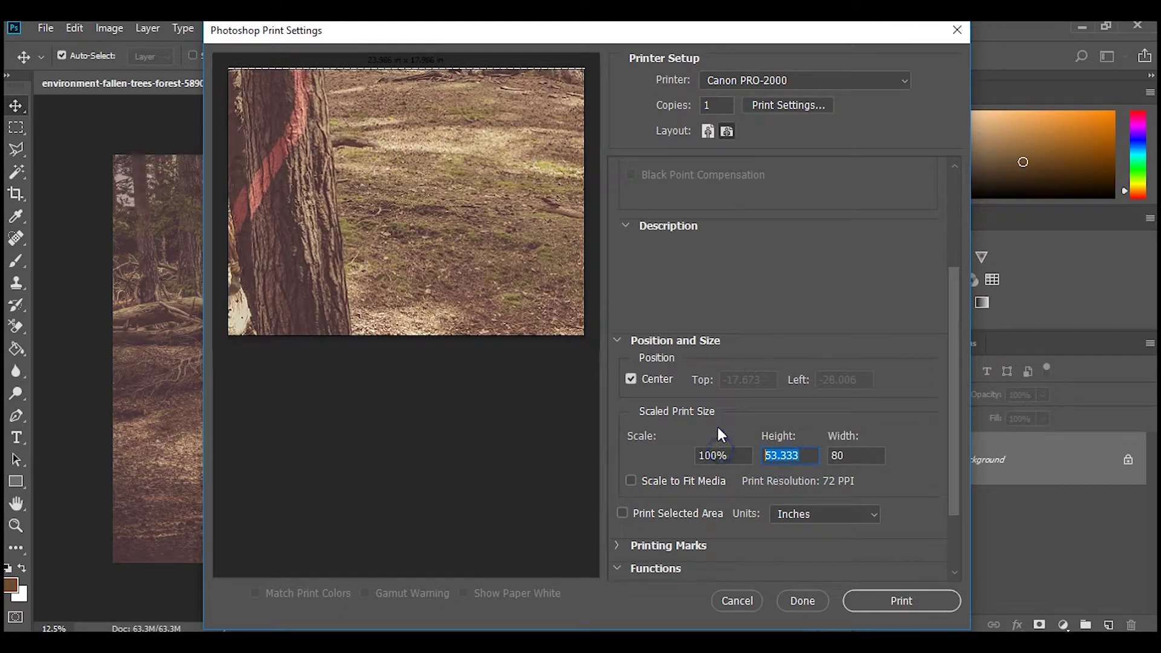
{"action": "type", "text": "18"}
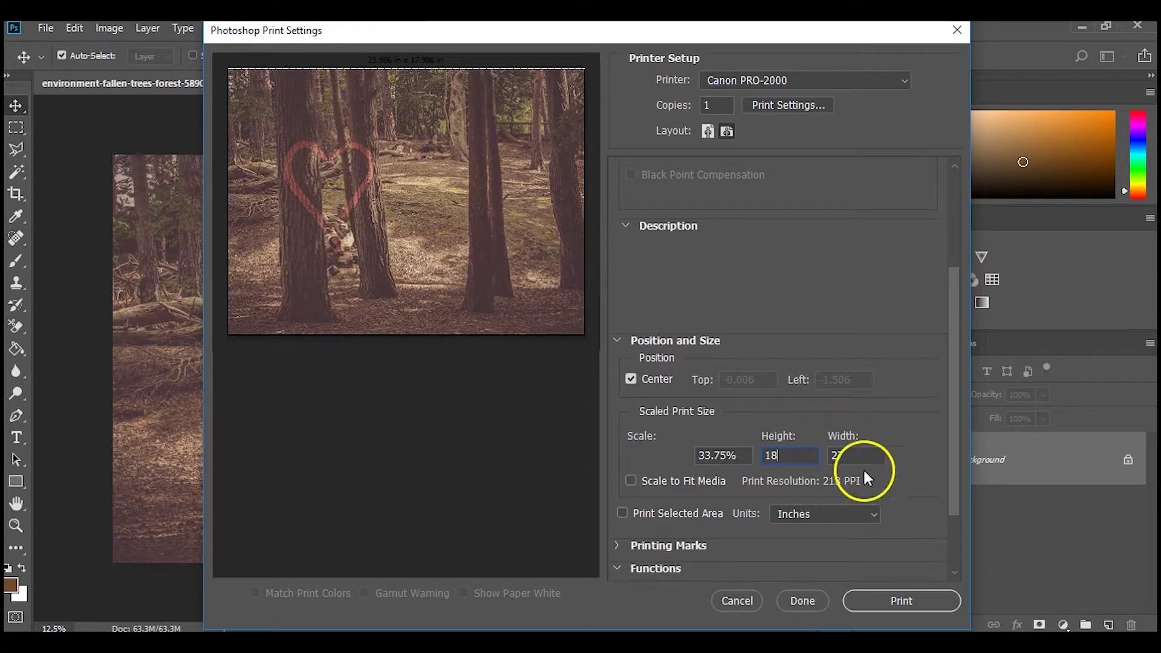
{"action": "double_click", "coordinate": [853, 455]}
{"action": "type", "text": "24"}
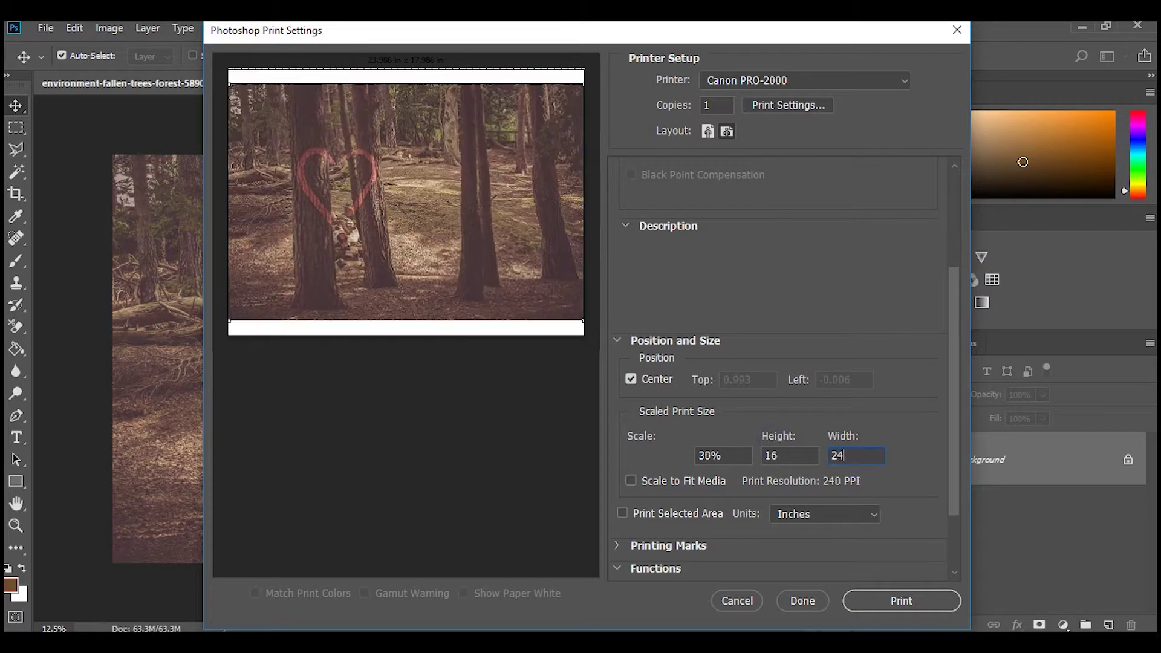
{"action": "double_click", "coordinate": [790, 456]}
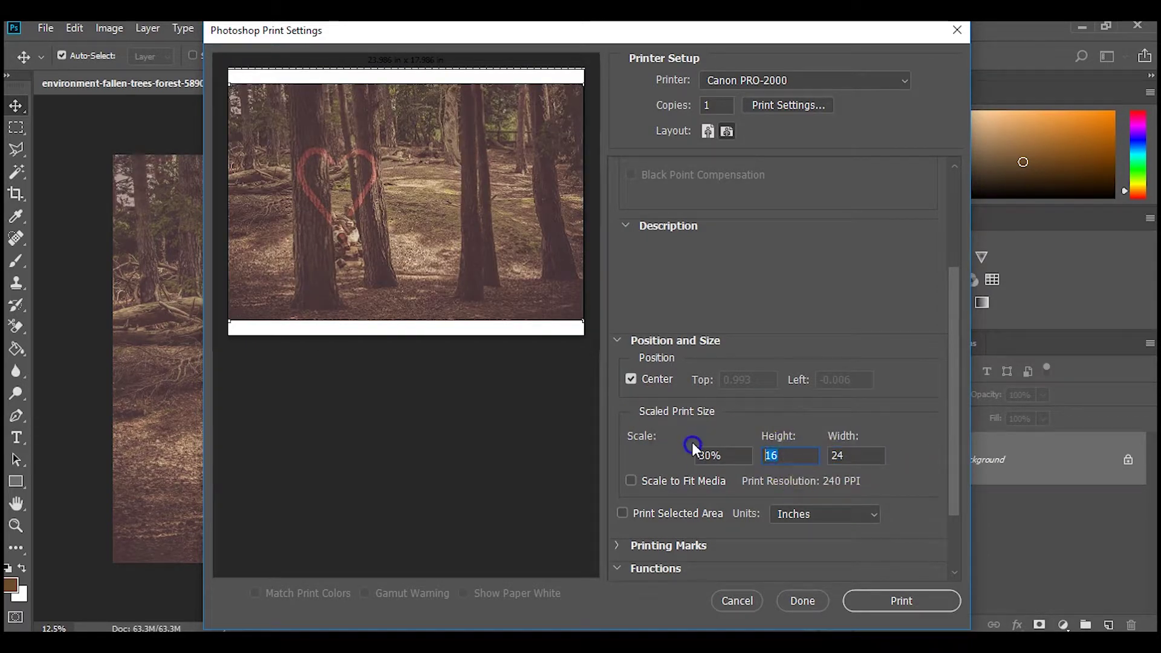
{"action": "type", "text": "18"}
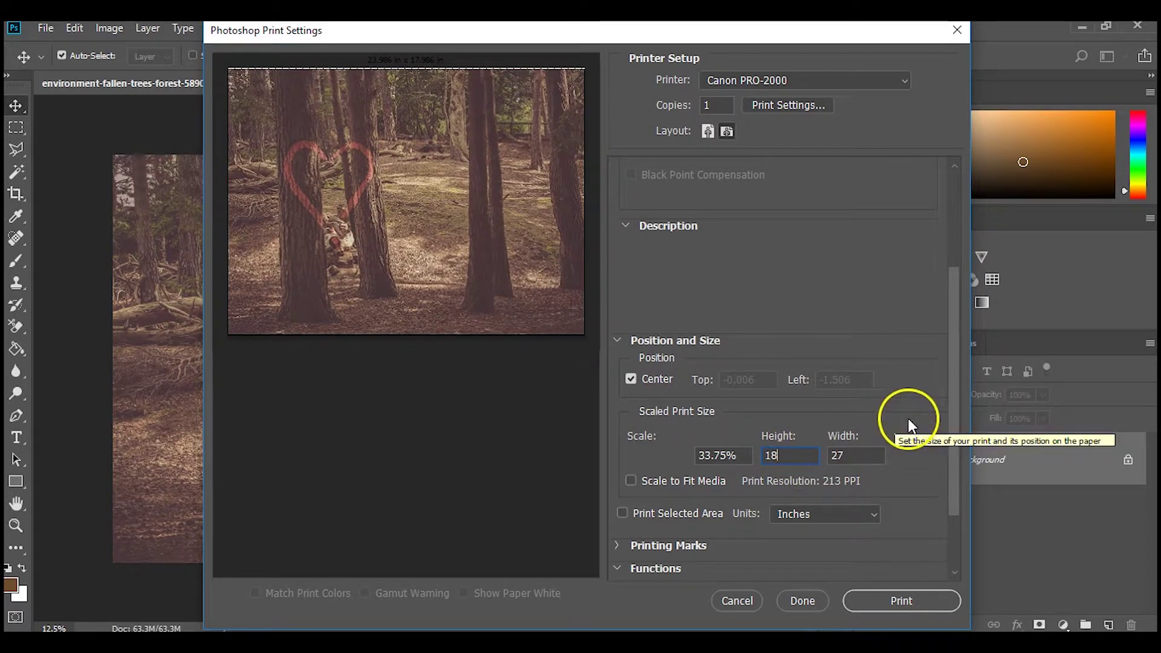
{"action": "scroll", "coordinate": [918, 454], "scroll_direction": "down", "scroll_amount": 2}
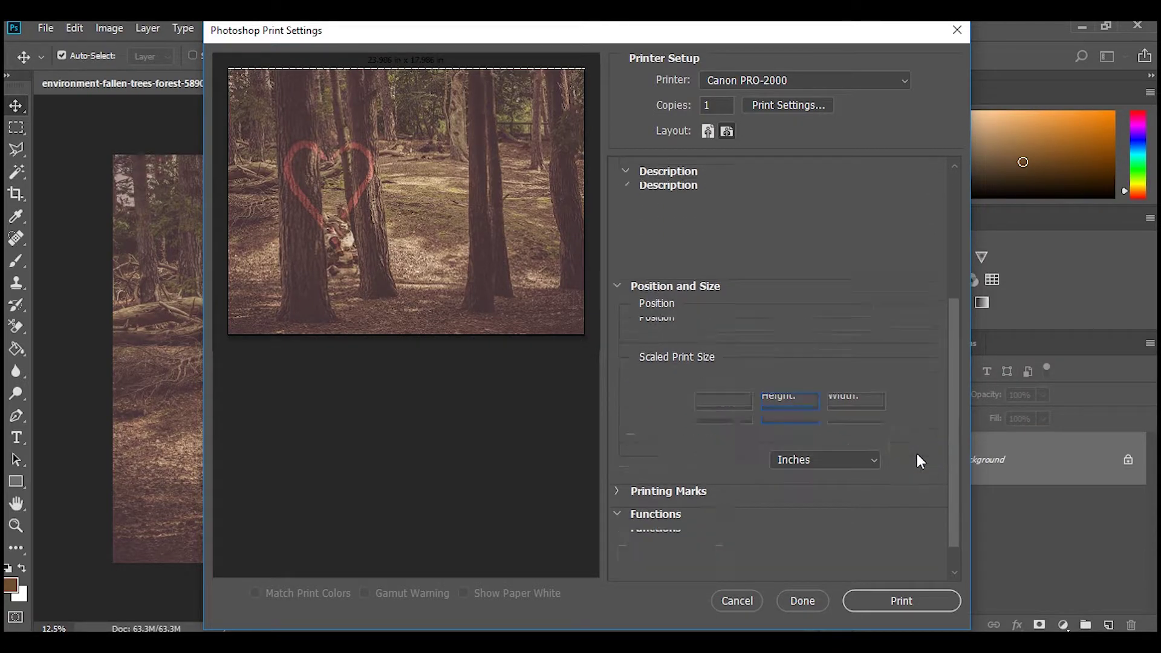
{"action": "scroll", "coordinate": [917, 453], "scroll_direction": "down", "scroll_amount": 1}
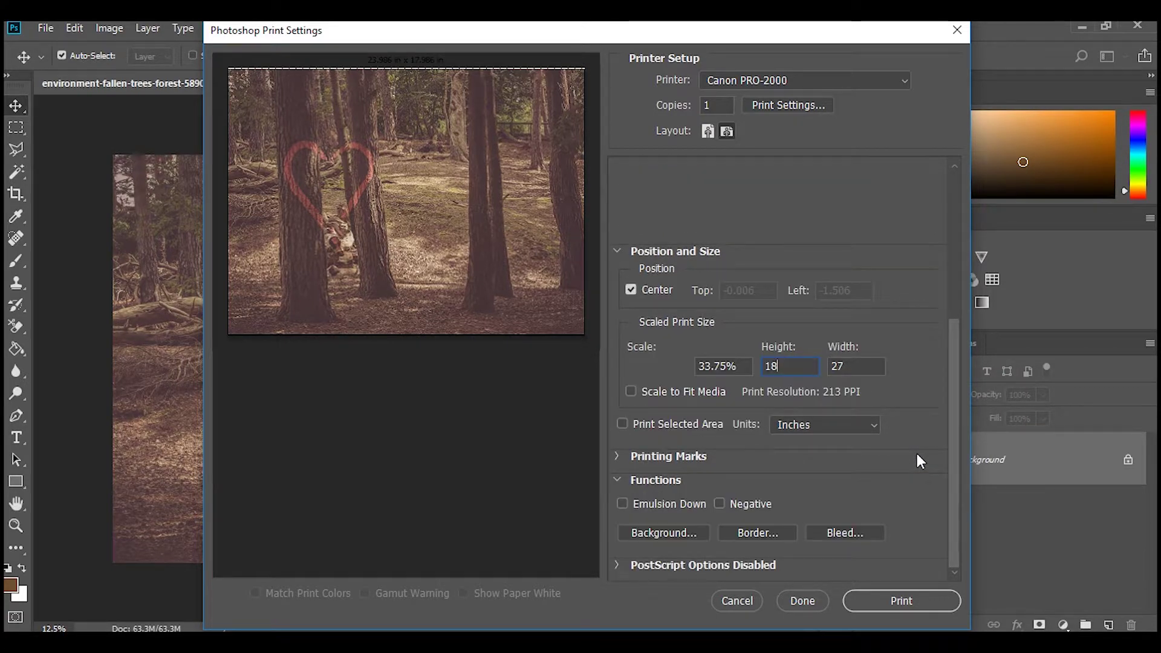
{"action": "scroll", "coordinate": [917, 458], "scroll_direction": "up", "scroll_amount": 2}
{"action": "scroll", "coordinate": [917, 458], "scroll_direction": "up", "scroll_amount": 2}
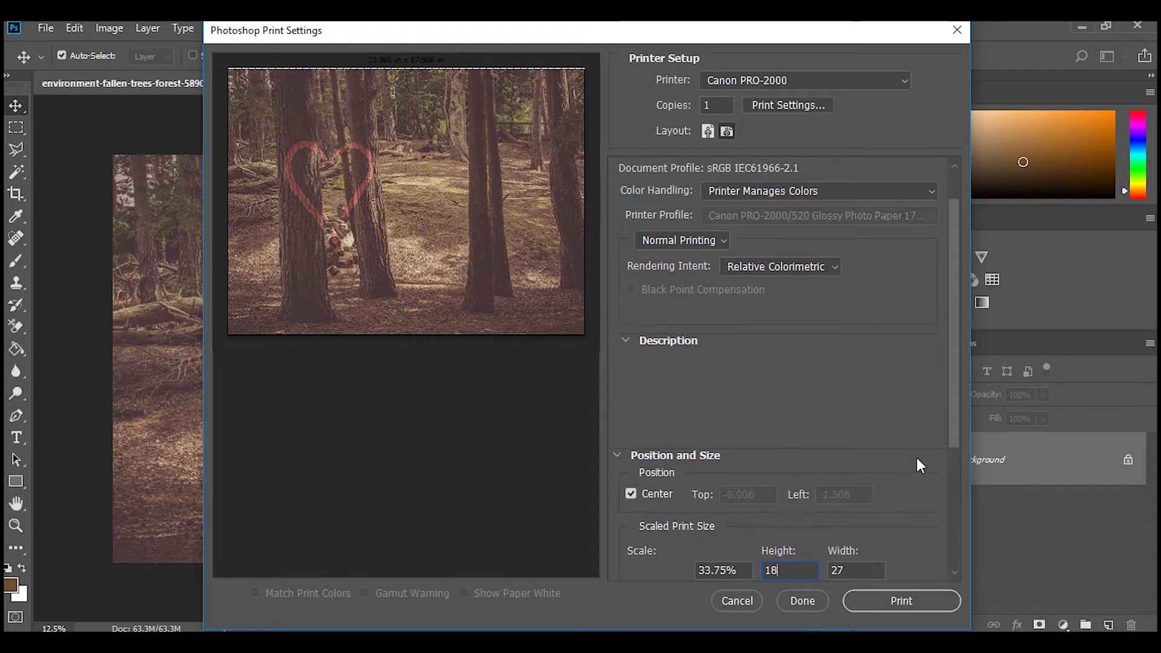
{"action": "scroll", "coordinate": [917, 459], "scroll_direction": "up", "scroll_amount": 2}
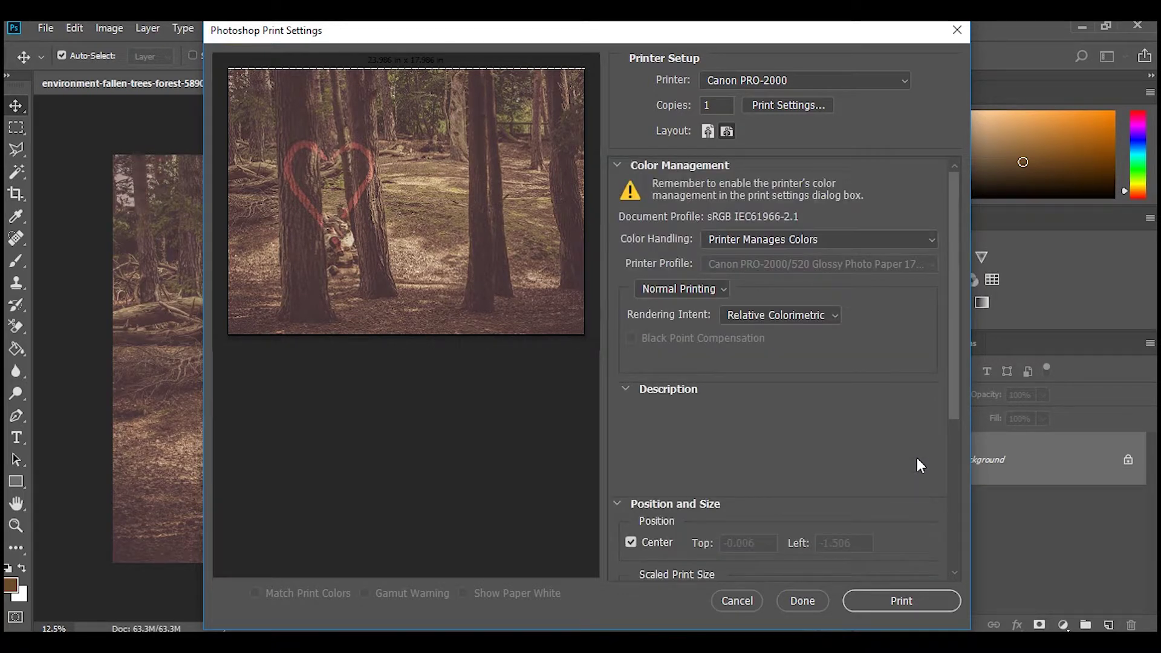
- Send the print and proceed past the 'larger than printable area' clipping warning
{"action": "left_click", "coordinate": [901, 601]}
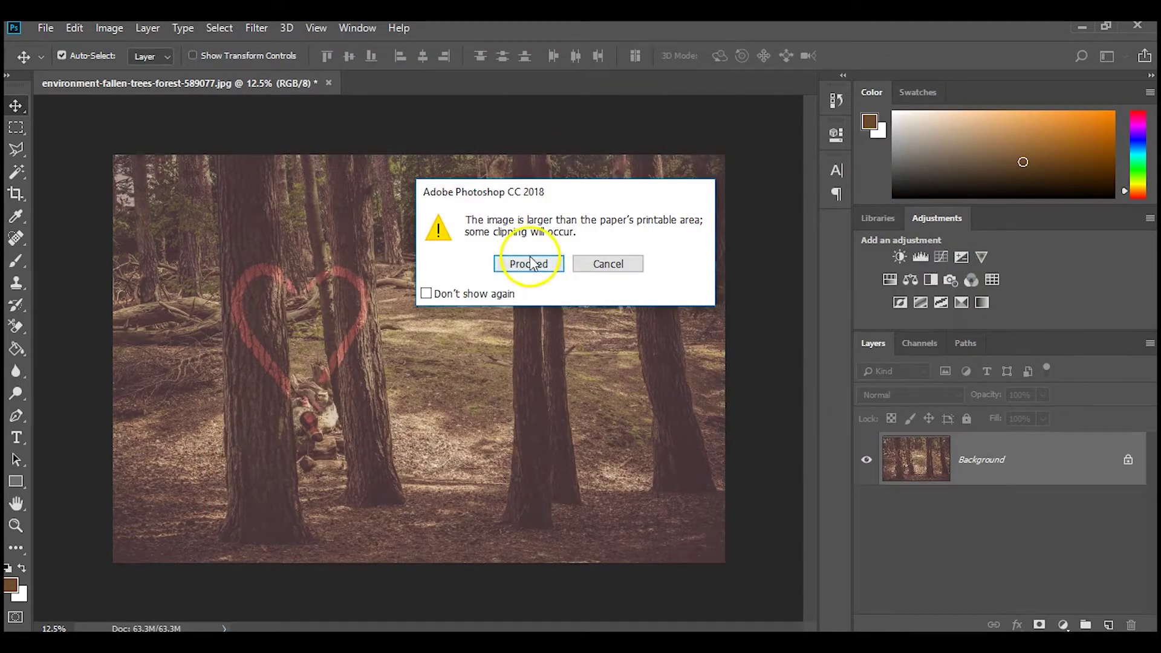
{"action": "left_click", "coordinate": [529, 263]}
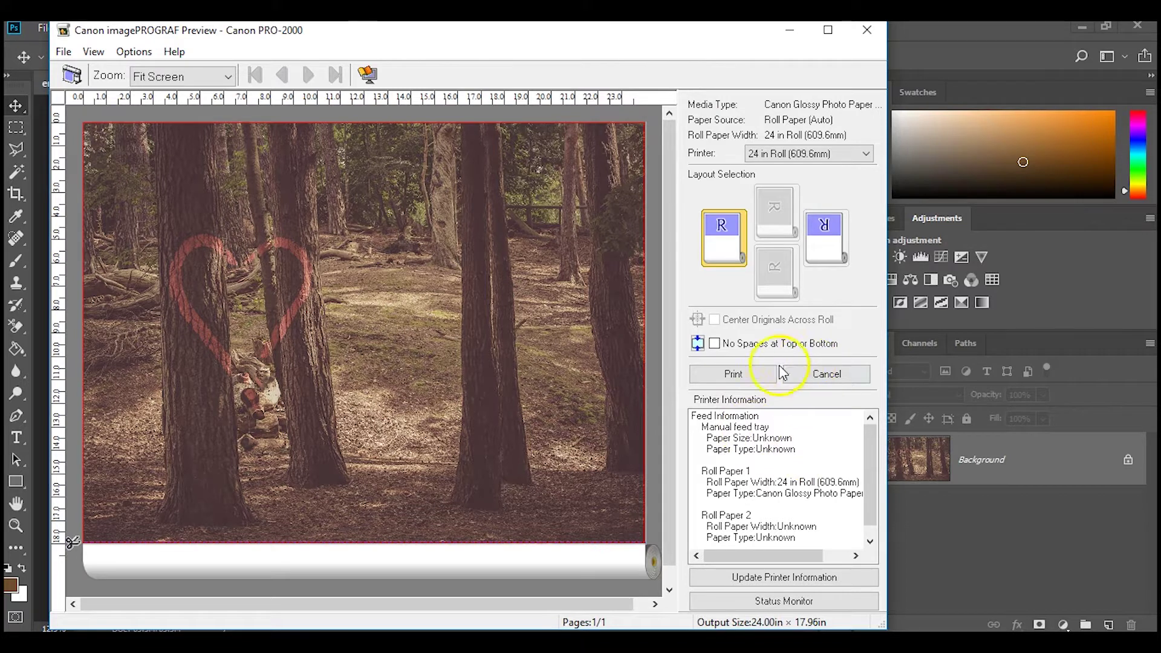
- Confirm printing from the imagePROGRAF preview and close the preview window
{"action": "left_click", "coordinate": [734, 373]}
{"action": "left_click", "coordinate": [867, 31]}
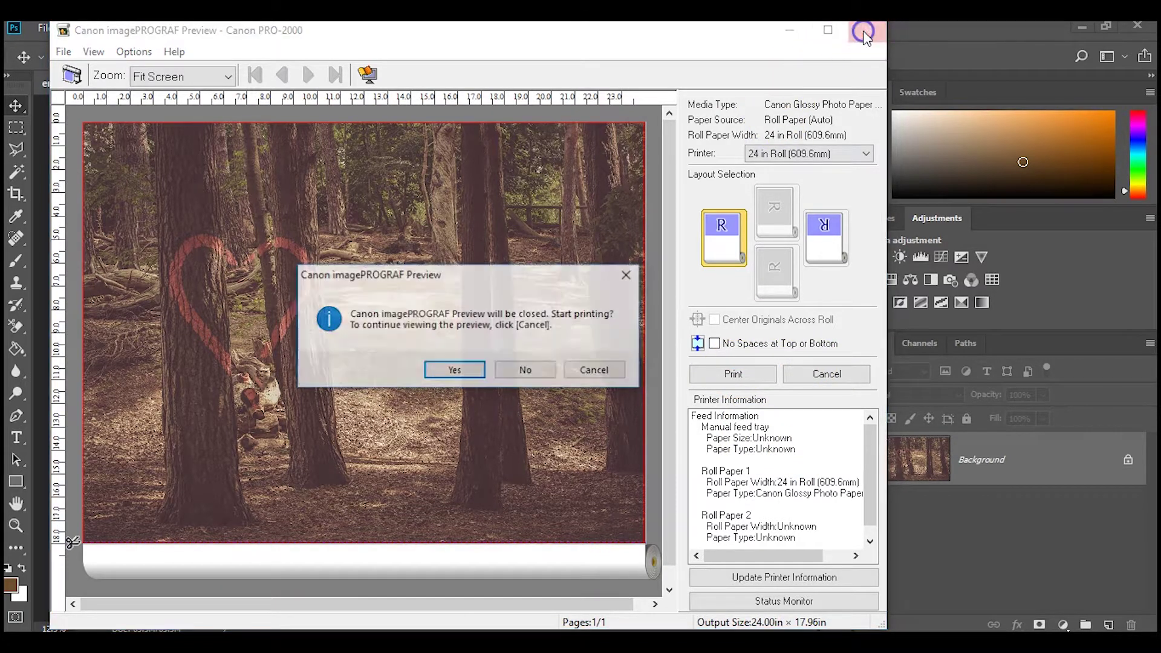
{"action": "left_click", "coordinate": [528, 370]}
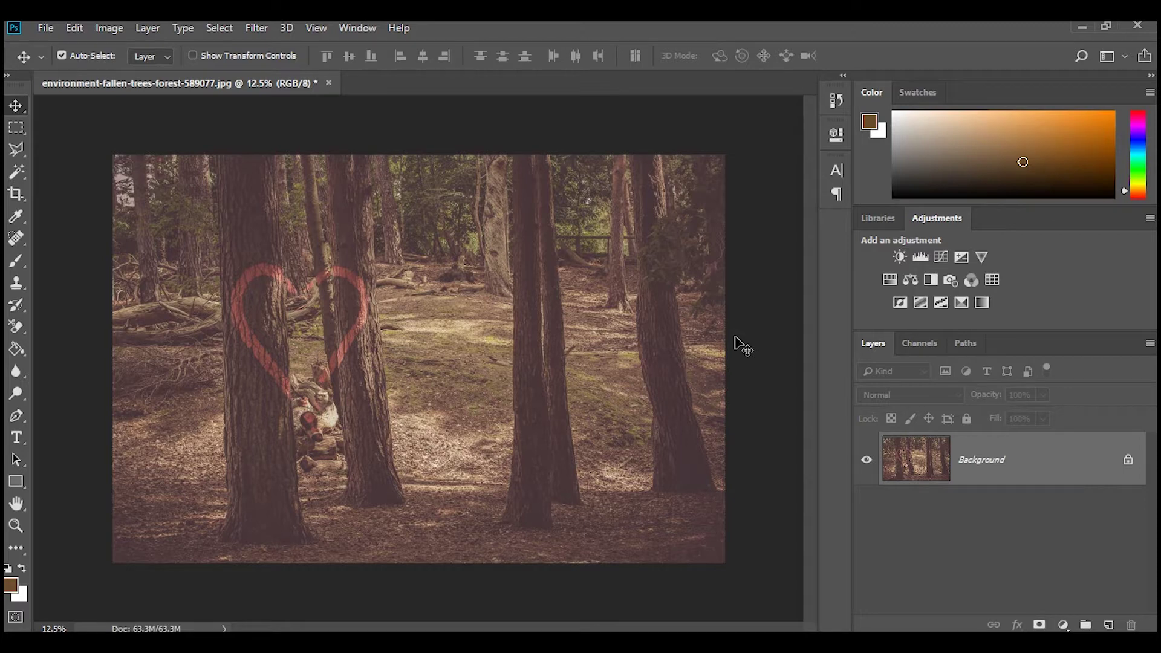
{"action": "left_click", "coordinate": [746, 343]}
{"action": "left_click", "coordinate": [19, 615]}
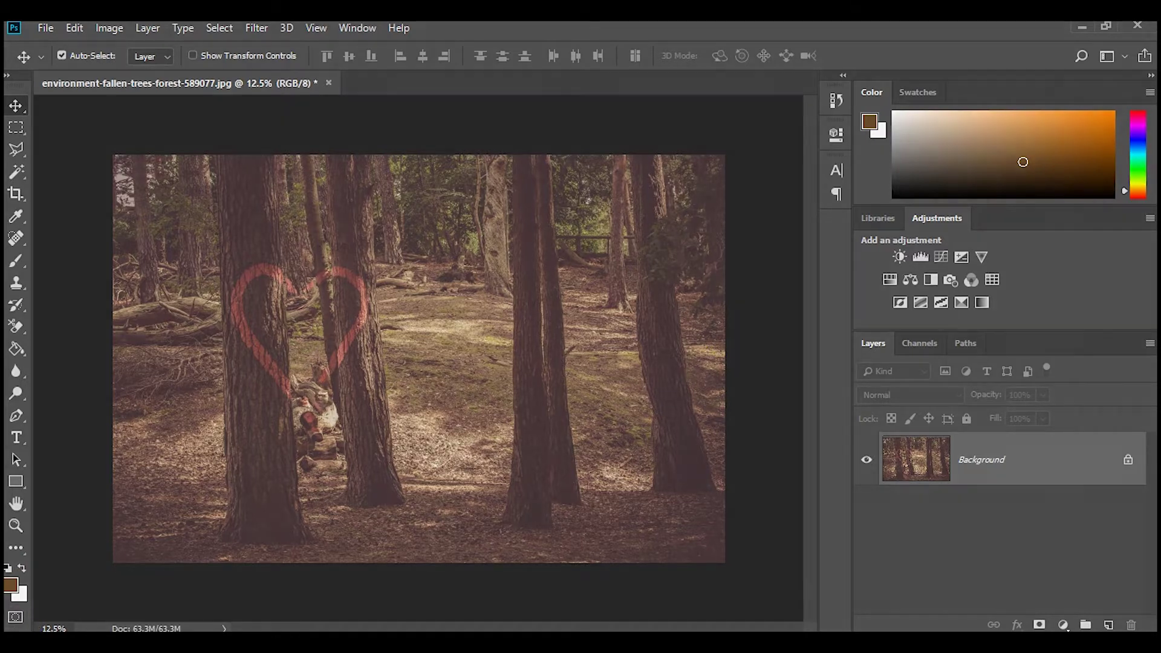